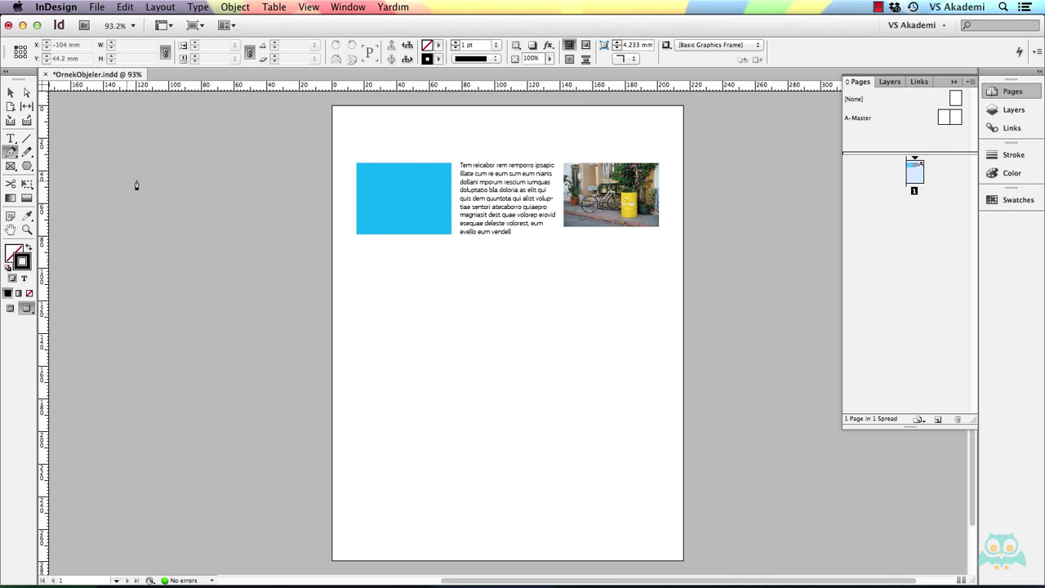
Draw an open zigzag path of seven straight segments below the frames with the Pen tool, about 150 mm wide and 91 mm high.
drag(13, 154, 150, 155)
click(396, 326)
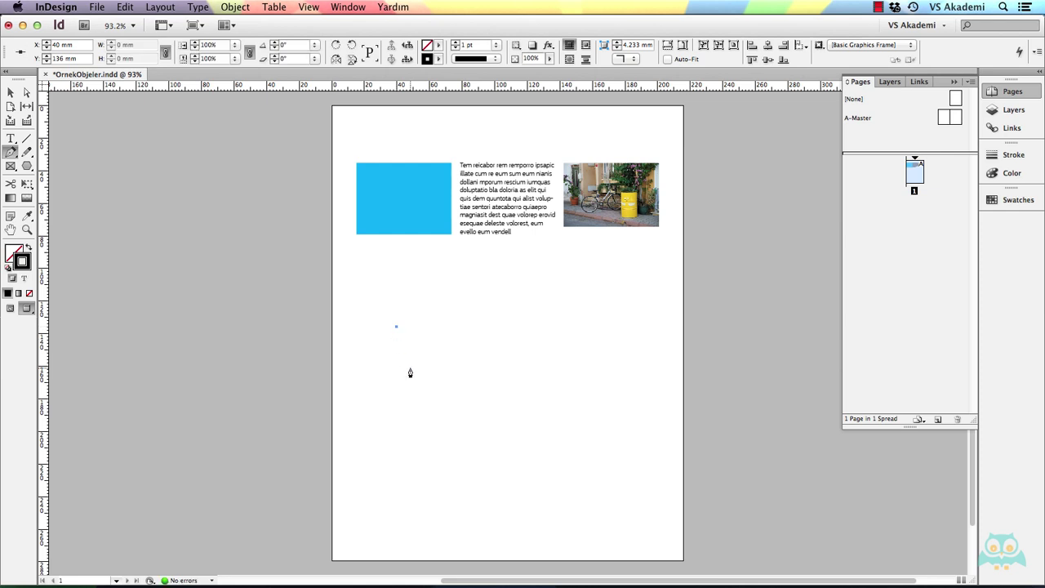
click(500, 291)
click(507, 319)
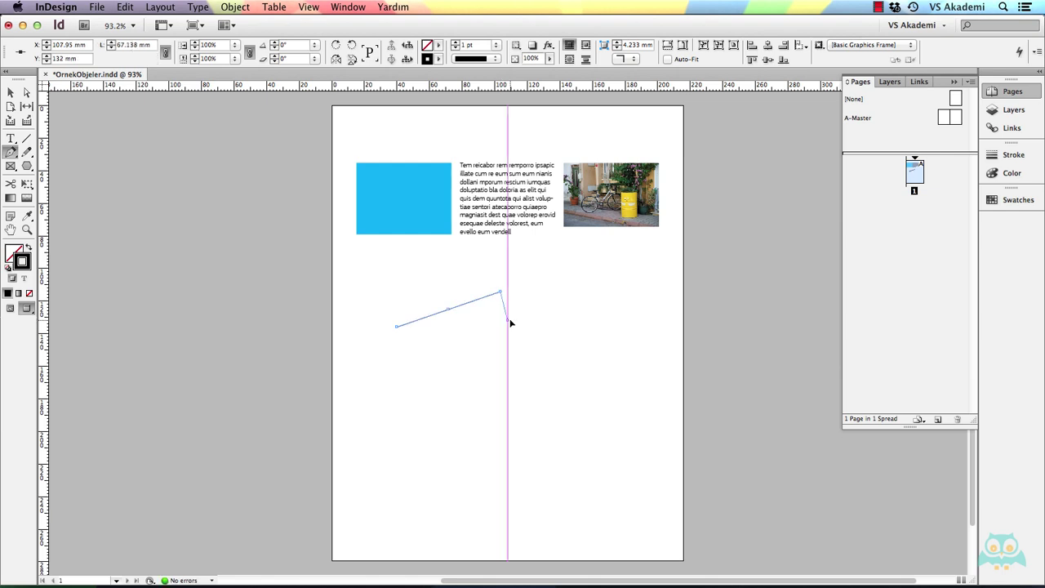
click(473, 373)
click(486, 438)
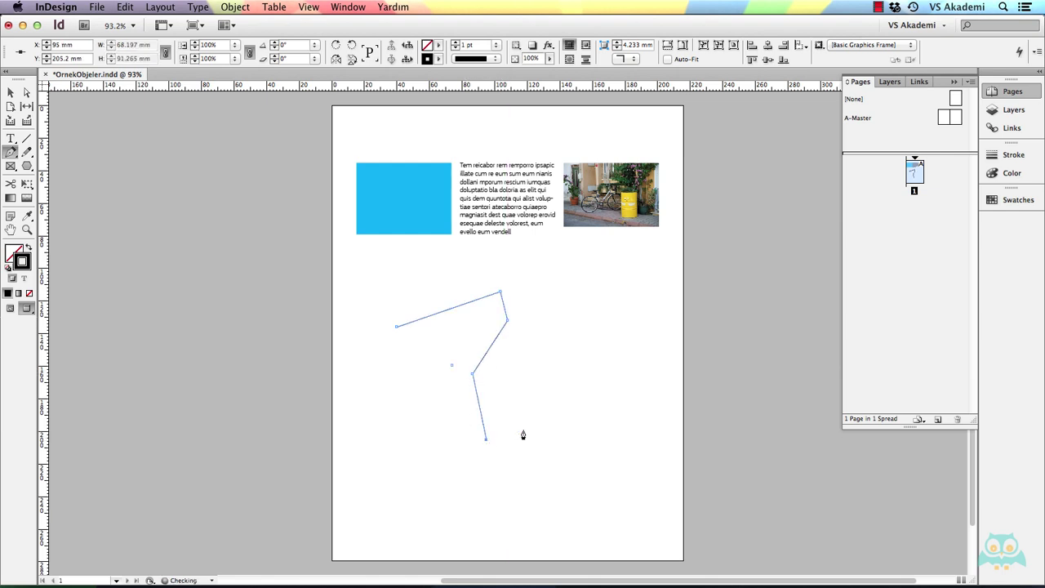
click(572, 415)
click(576, 358)
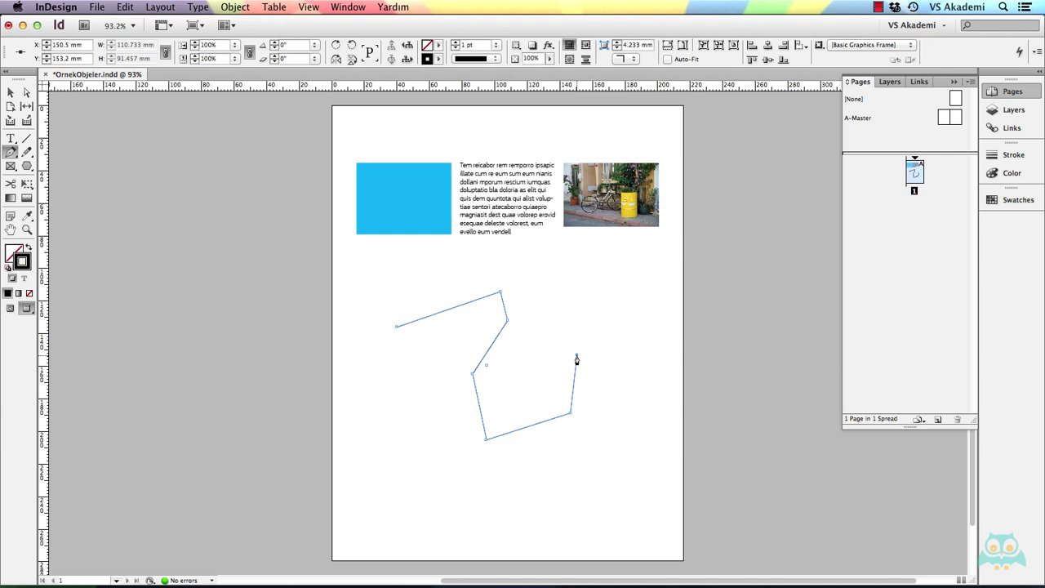
click(640, 293)
Continue the path leftward with three smooth curved segments, forming a wave that ends above the path's starting point.
click(551, 269)
drag(550, 265, 553, 189)
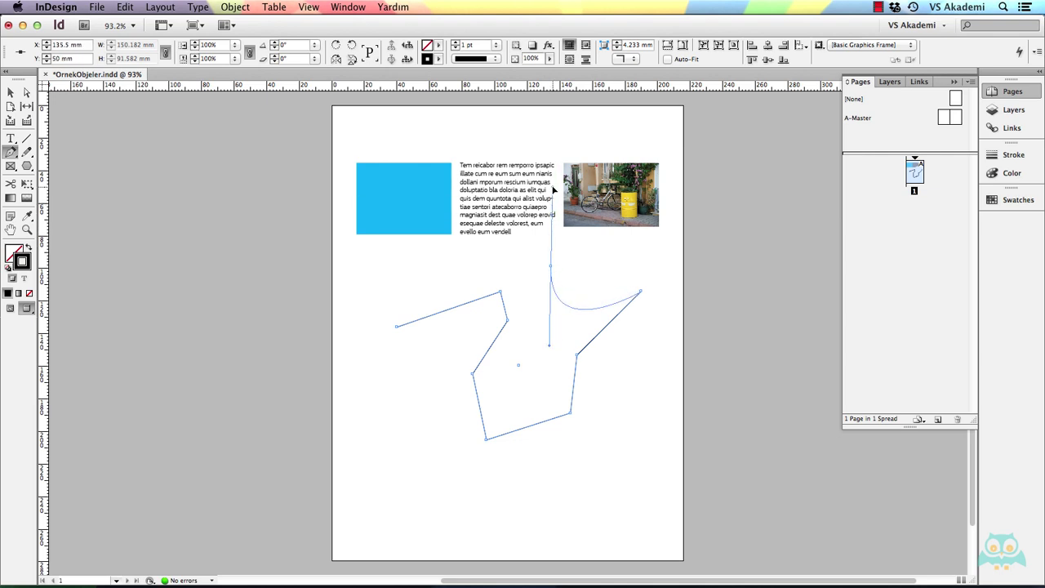
drag(553, 190, 543, 365)
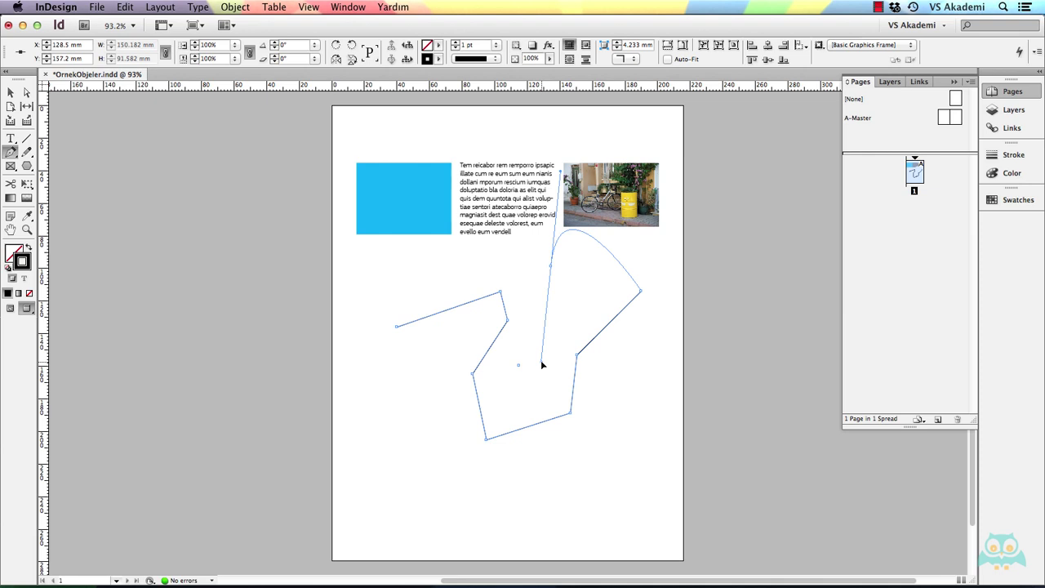
drag(542, 365, 514, 313)
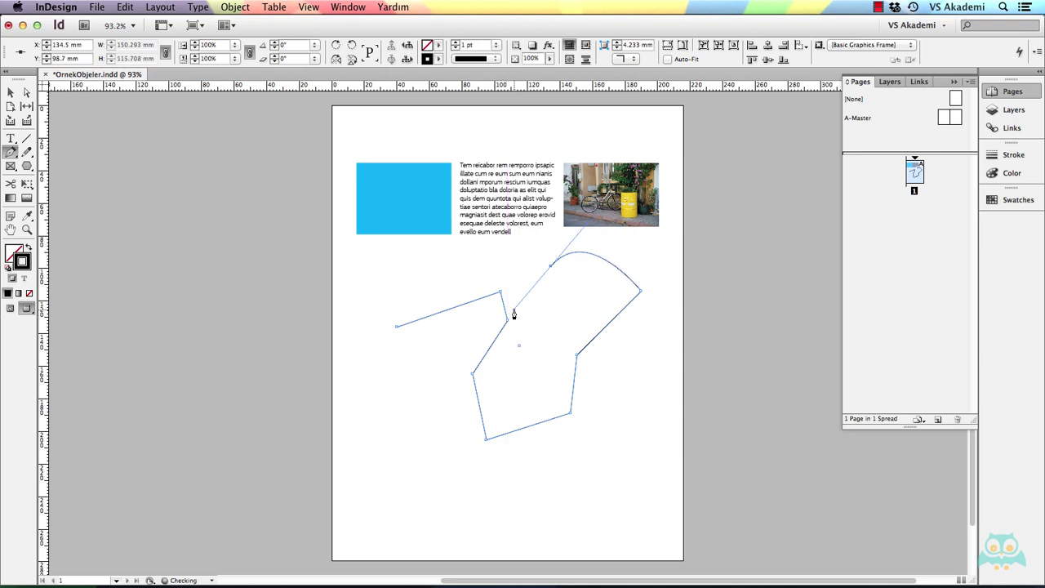
click(472, 262)
drag(472, 262, 483, 266)
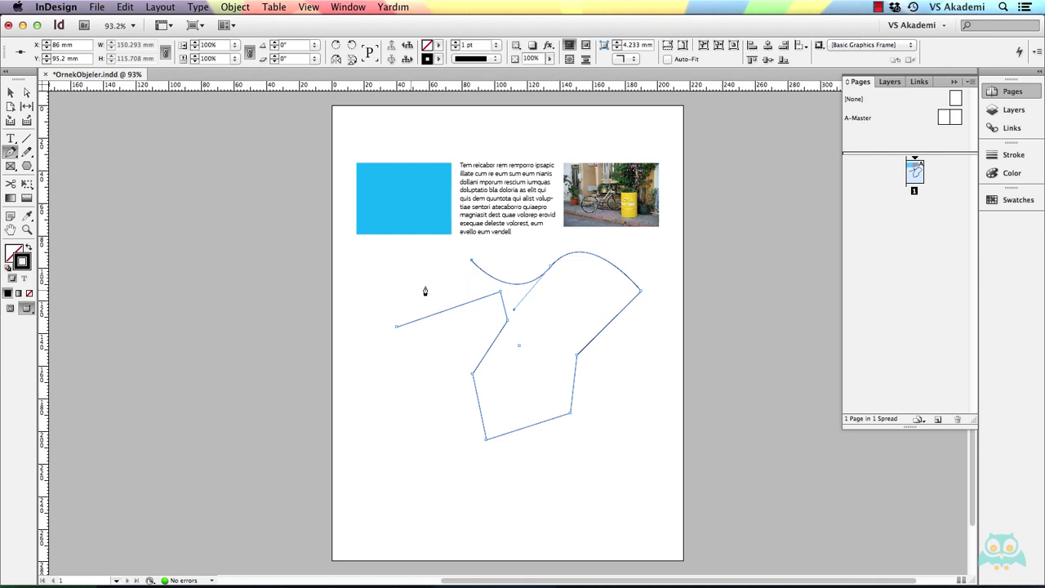
drag(396, 278, 368, 341)
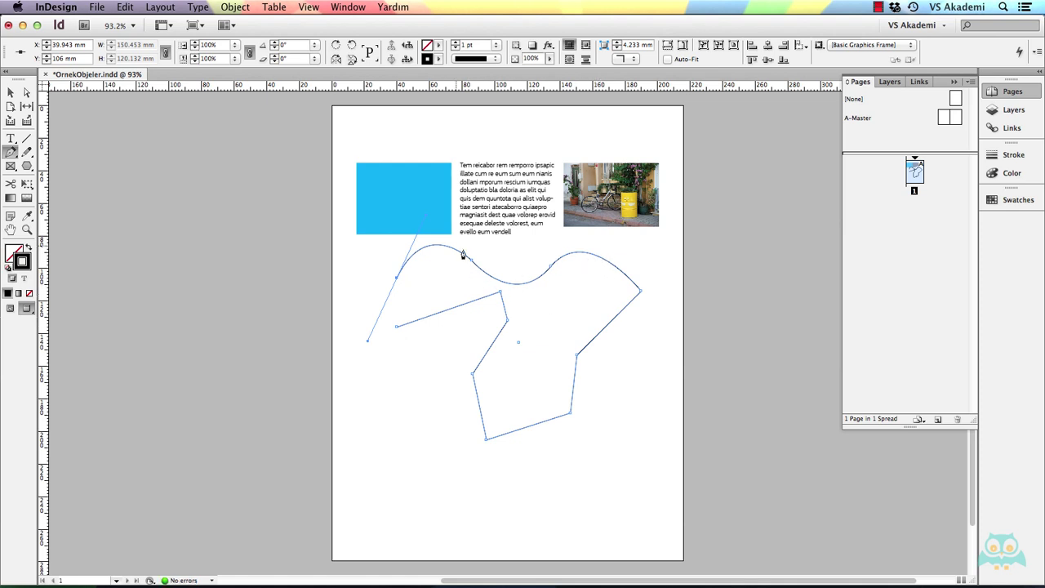
Undo the curved closure, remove the last anchor's outgoing direction handle, and close the path with a straight vertical segment.
click(396, 328)
key(super+z)
click(396, 279)
click(396, 327)
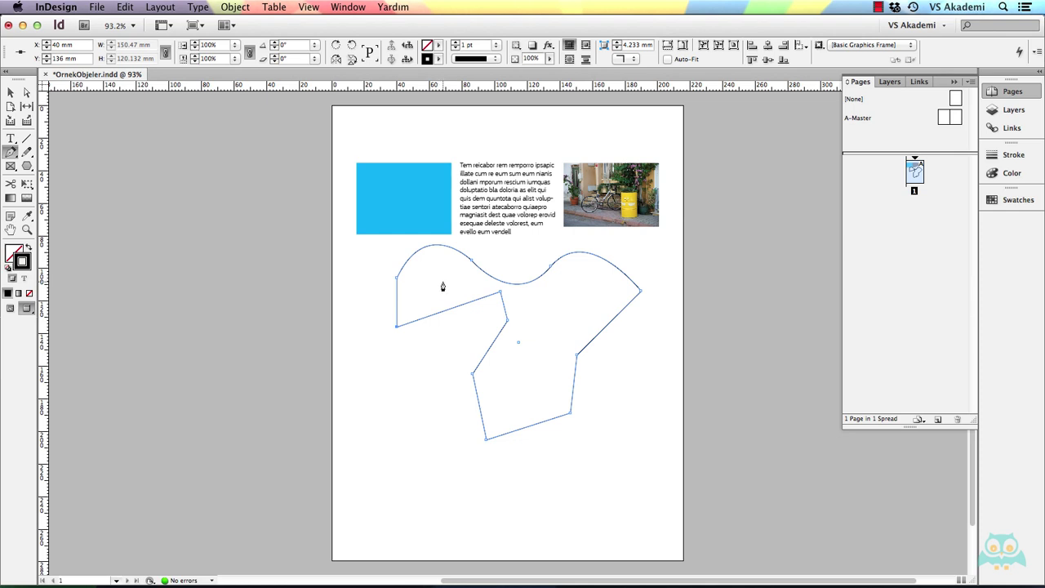
Add an anchor point midway along the slanted straight edge on the shape's right side with the Add Anchor Point Tool.
click(11, 152)
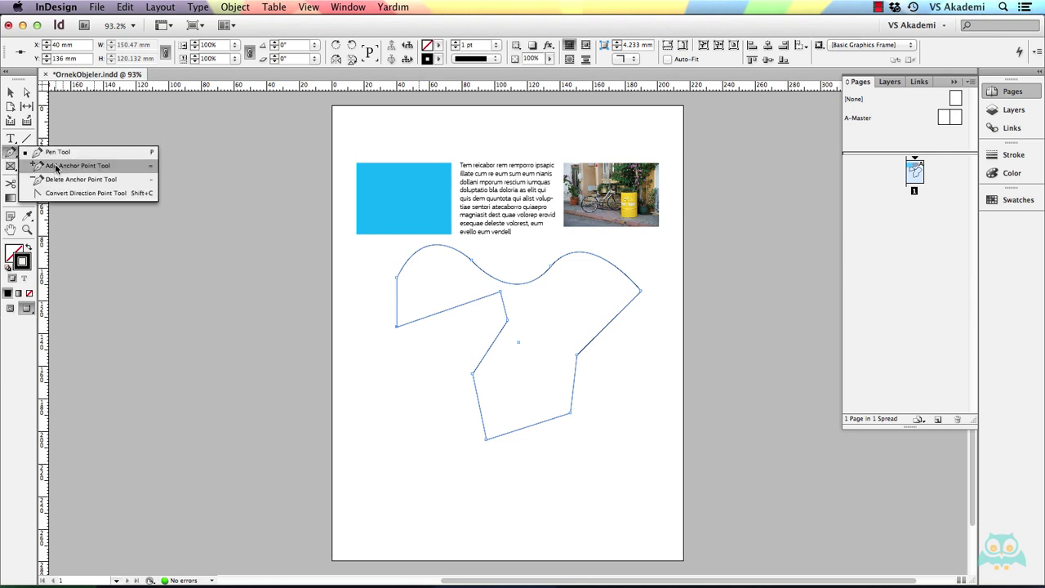
click(110, 168)
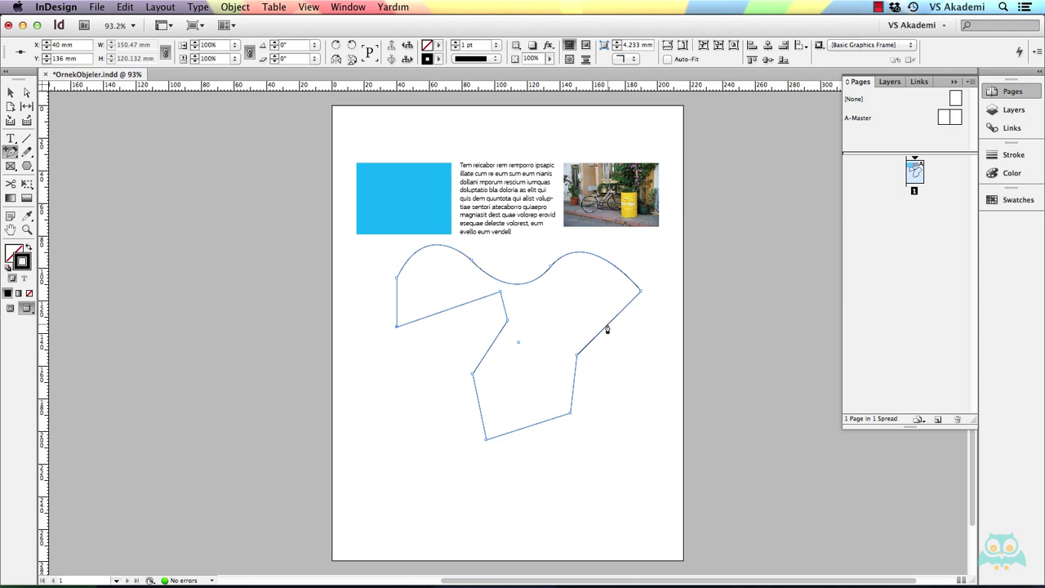
click(609, 327)
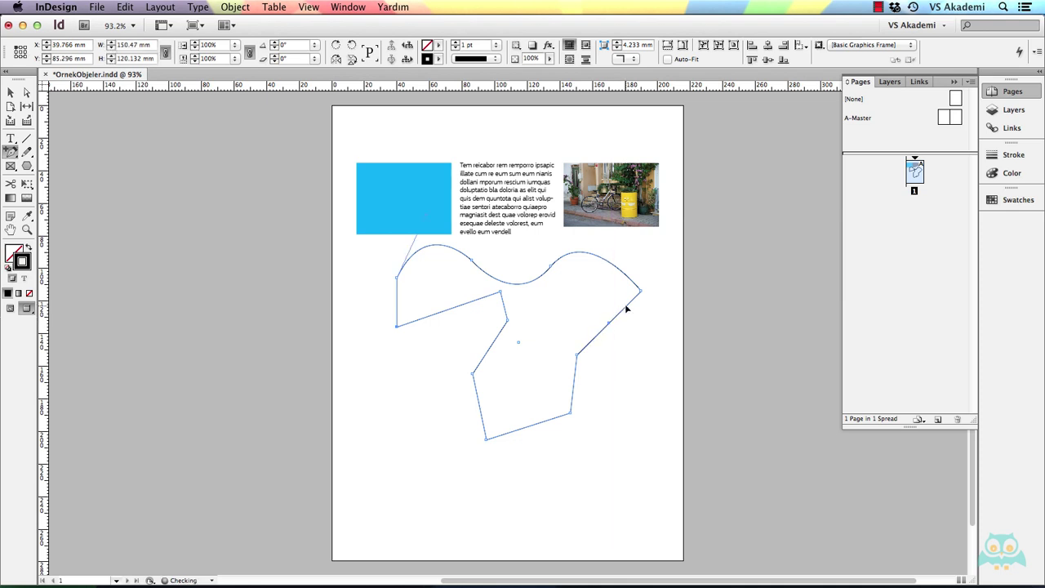
click(625, 307)
Convert the added anchor on the slanted edge to a smooth point with horizontal direction handles using the Convert Direction Point Tool.
drag(14, 150, 80, 183)
click(12, 153)
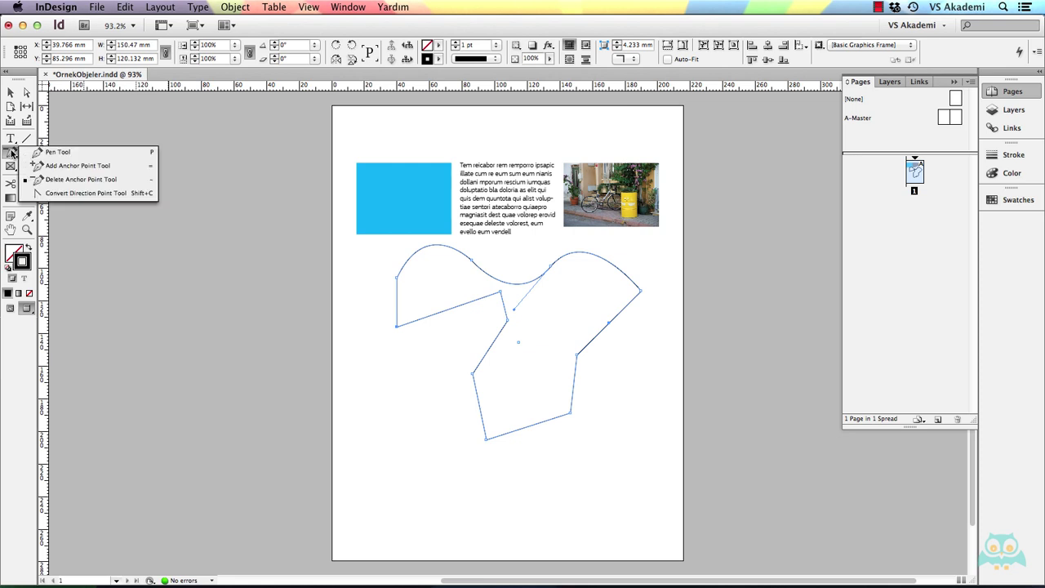
click(116, 195)
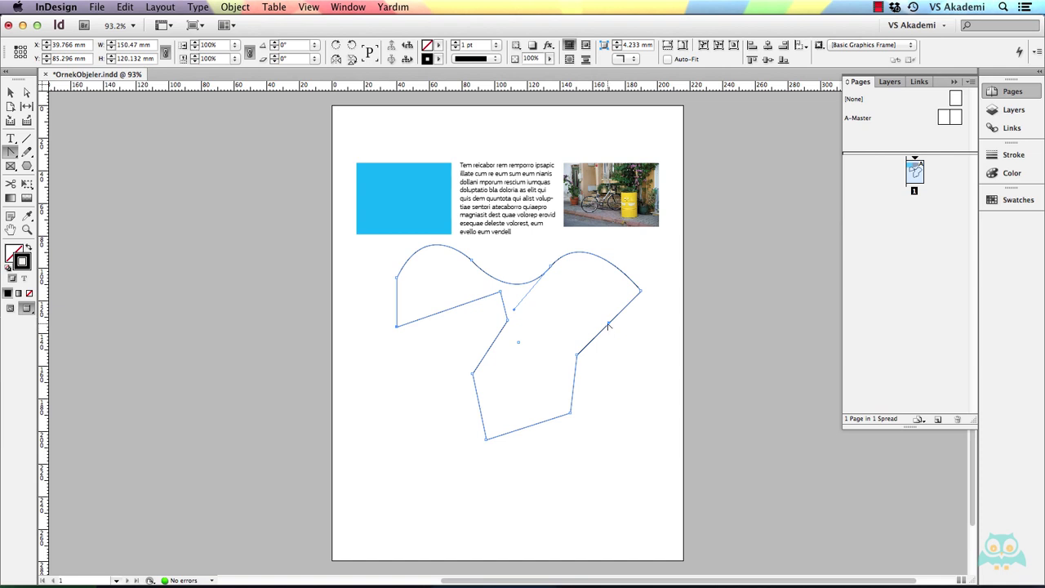
drag(608, 325, 641, 327)
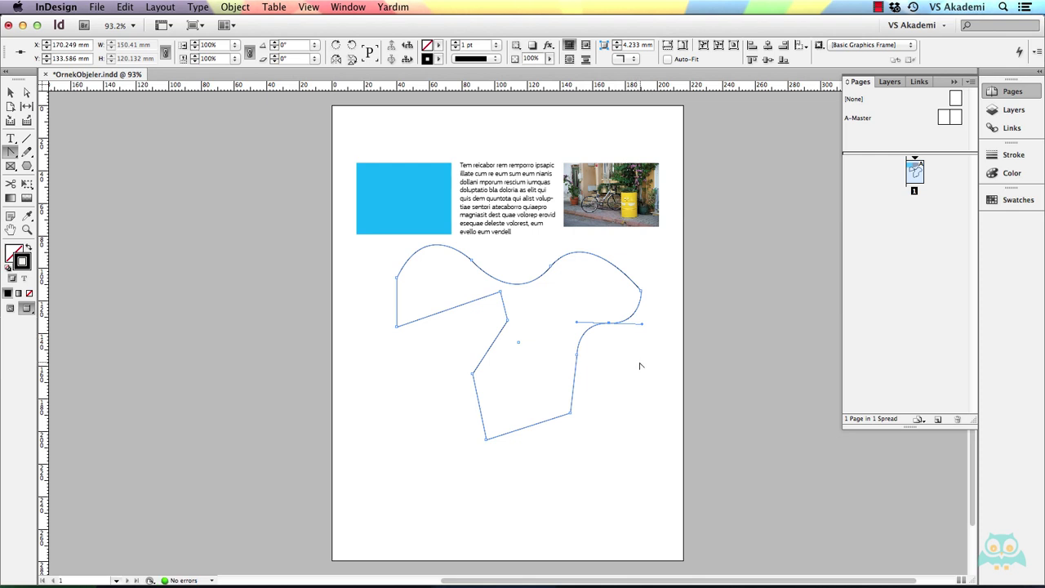
With Direct Selection, slightly flatten the shape's left hump and shift the straight segment beneath it down and about 15 mm left.
click(27, 93)
click(398, 390)
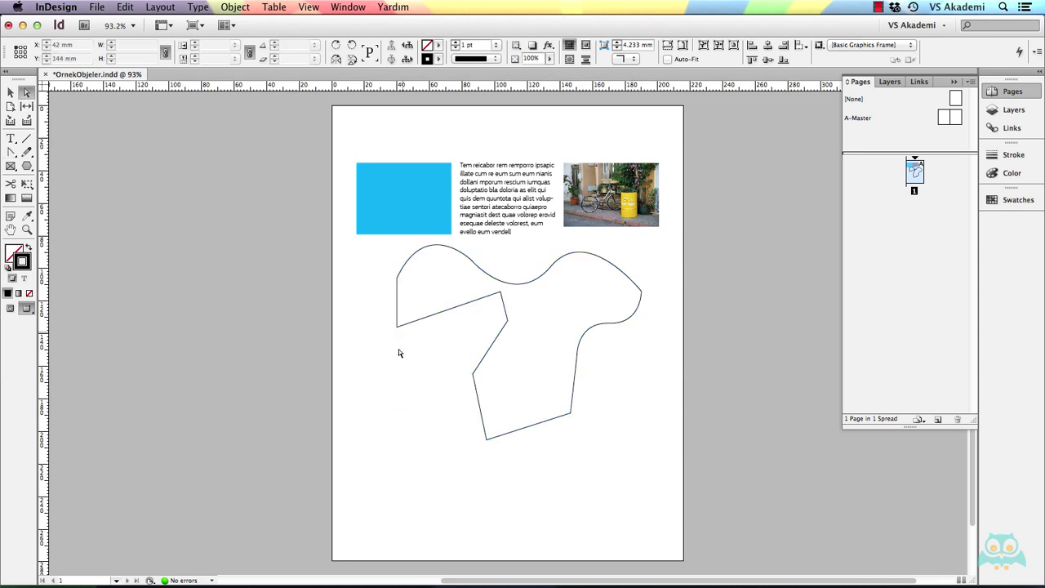
click(468, 275)
mouse_move(474, 263)
mouse_down()
mouse_move(482, 237)
mouse_move(477, 263)
mouse_up()
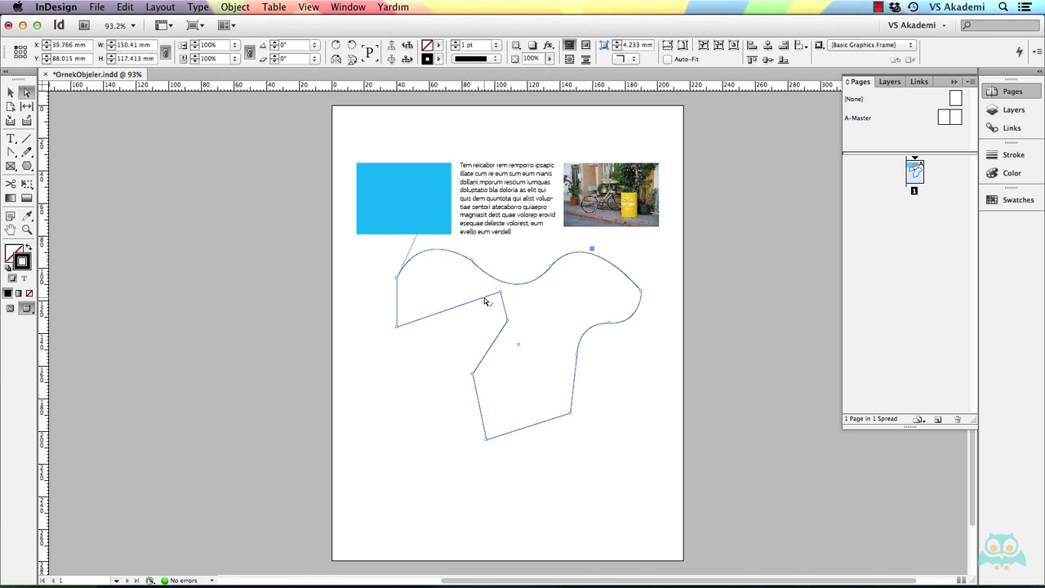
drag(488, 298, 463, 329)
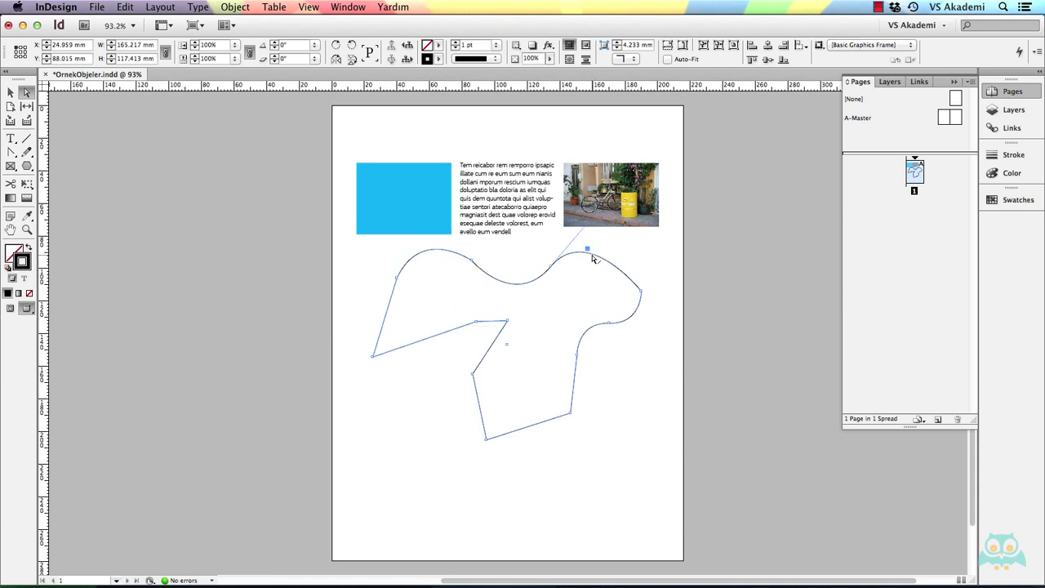
Select the smooth anchor at the start of the right hump and tilt its direction handles slightly to reshape the curve.
click(552, 266)
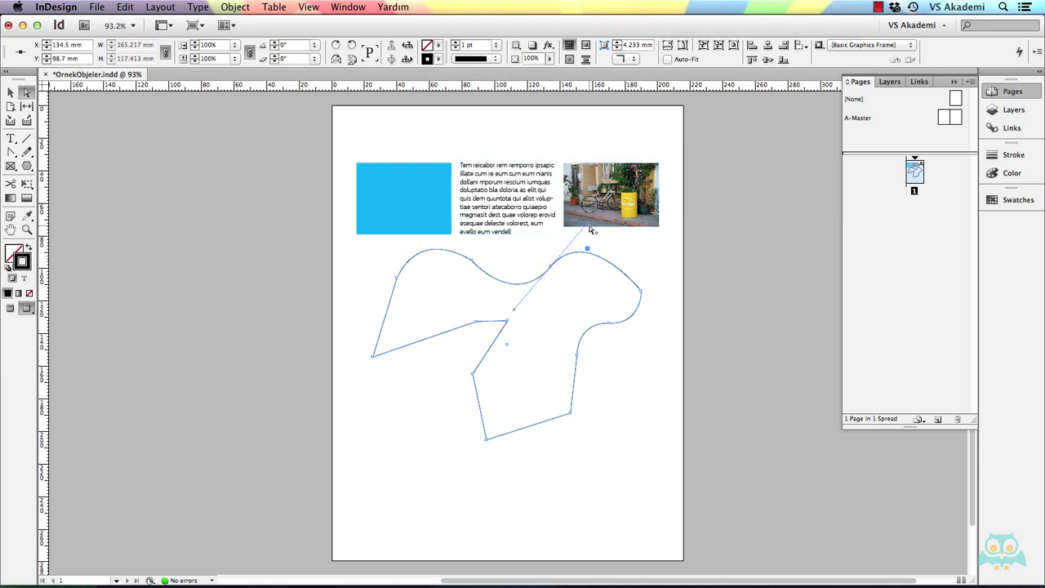
mouse_move(590, 227)
mouse_down()
mouse_move(600, 241)
mouse_move(597, 232)
mouse_up()
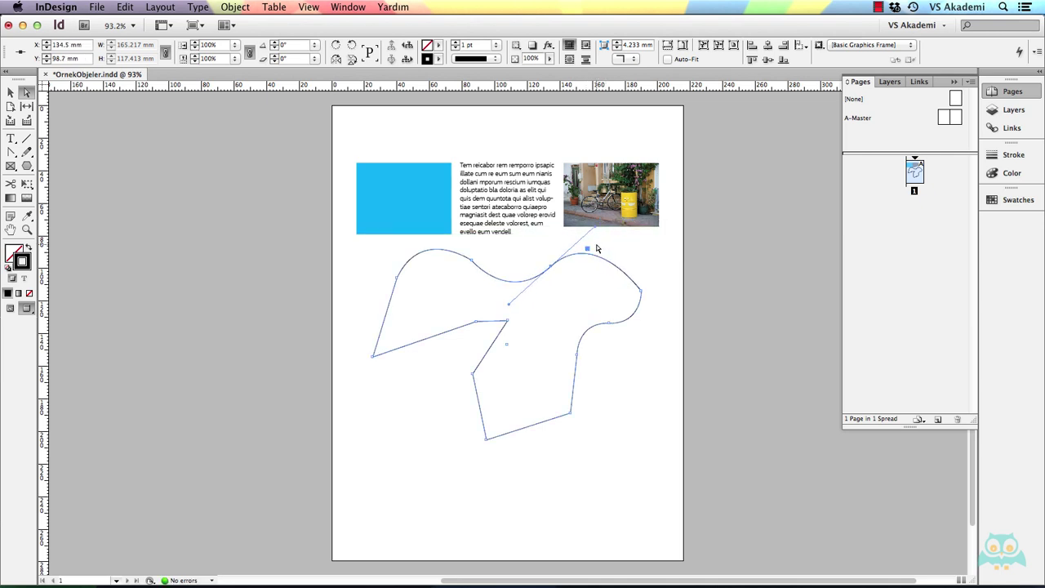